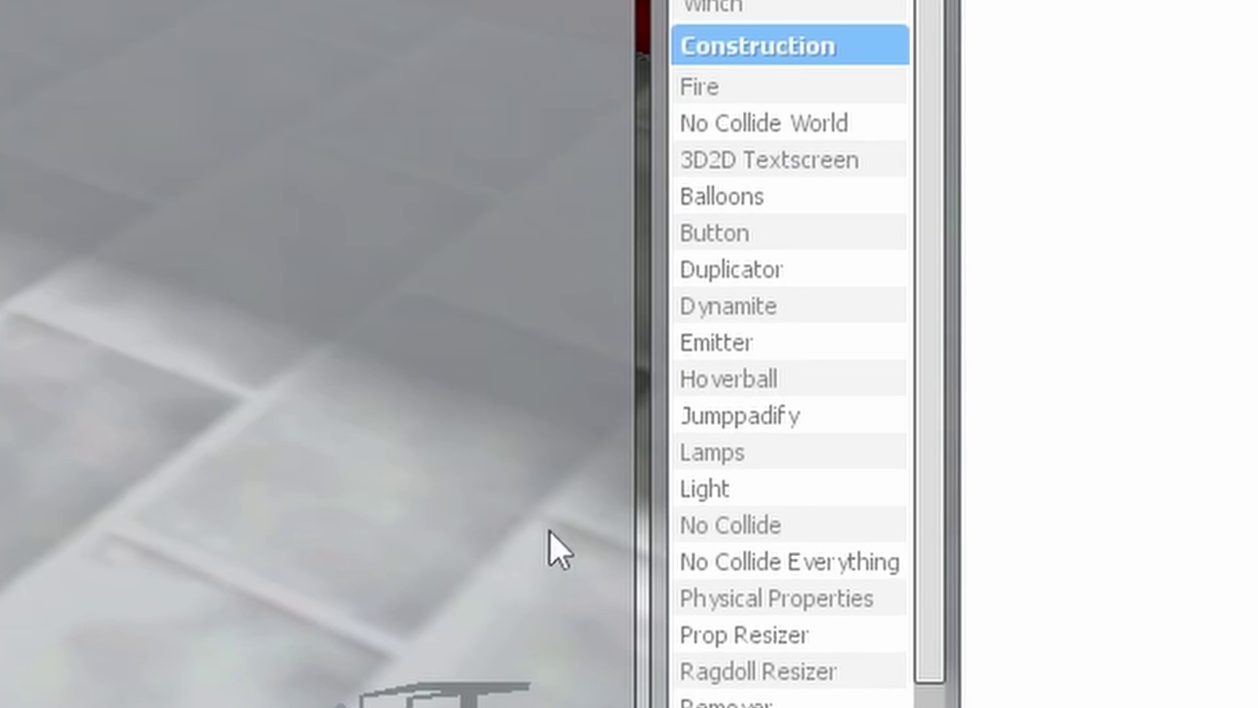
- Update the existing lamp with the Lamps tool to FOV 90.02, distance 1050, brightness 0.45
{"action": "left_click", "coordinate": [743, 459]}
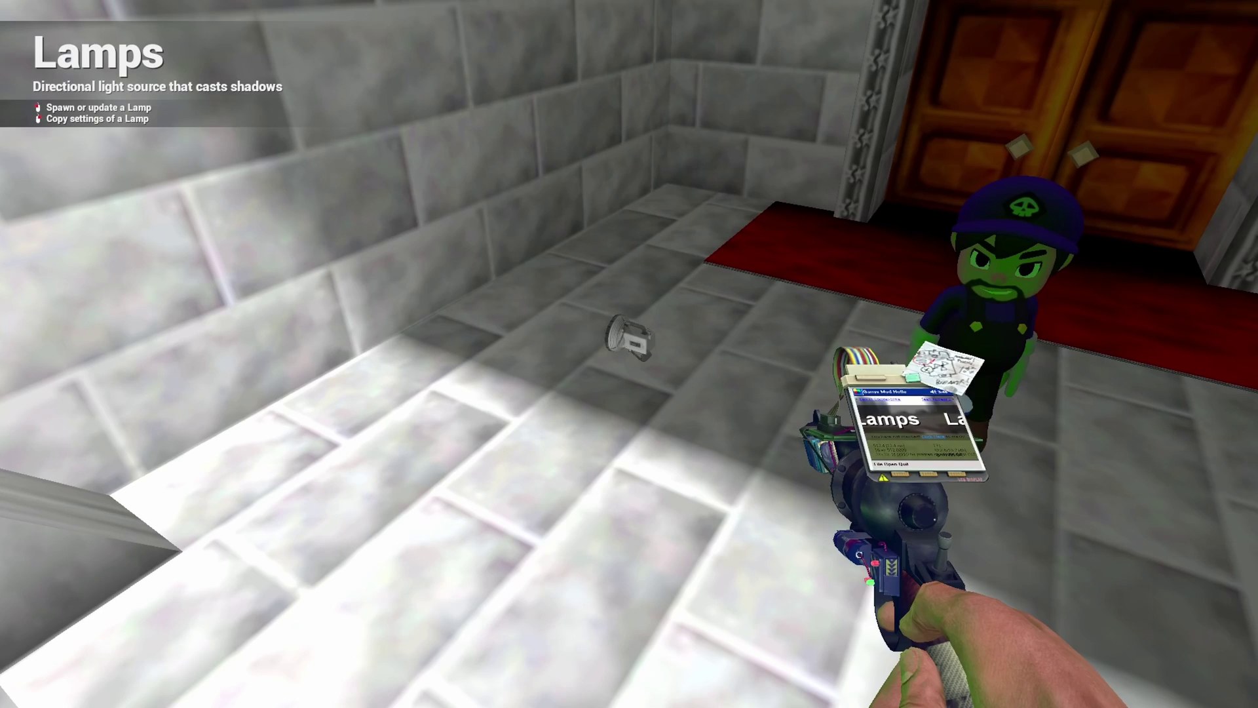
{"action": "left_click", "coordinate": [630, 354]}
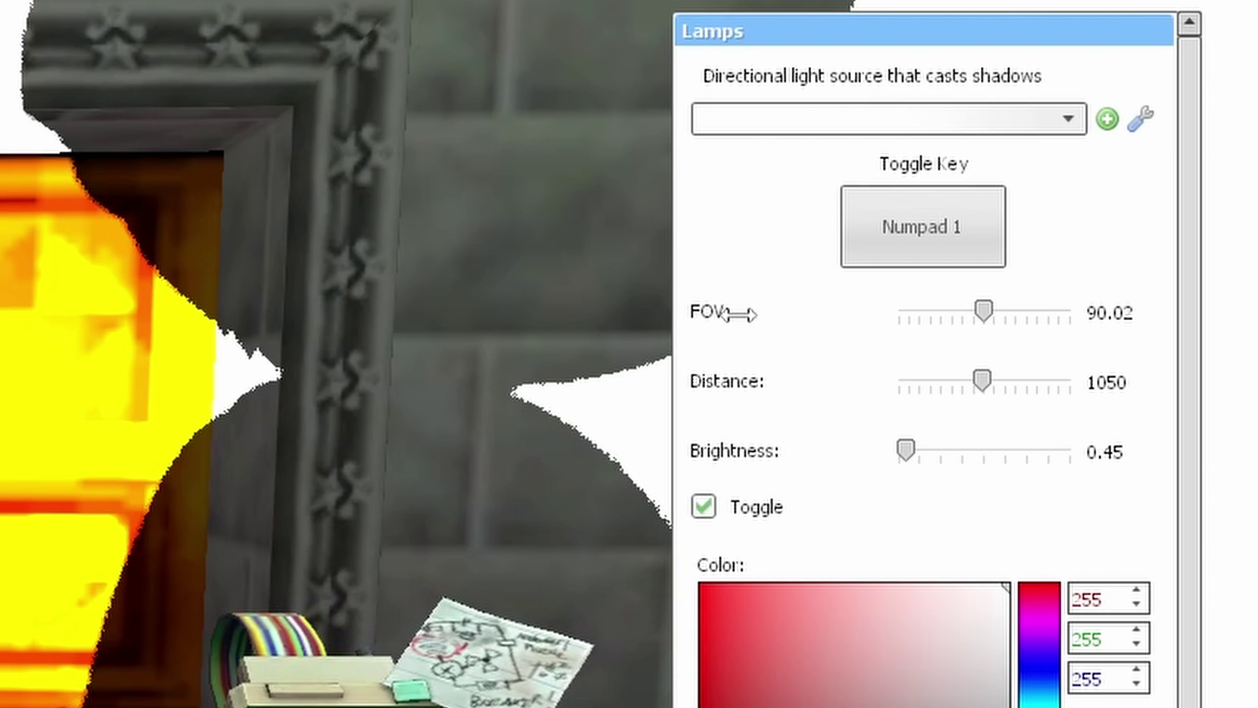
- Set the lamp to FOV 119.31, distance 1076 and brightness 0.75
{"action": "left_click_drag", "start_coordinate": [715, 308], "coordinate": [906, 308]}
{"action": "mouse_move", "coordinate": [770, 375]}
{"action": "left_mouse_down"}
{"action": "mouse_move", "coordinate": [590, 375]}
{"action": "mouse_move", "coordinate": [788, 391]}
{"action": "left_mouse_up"}
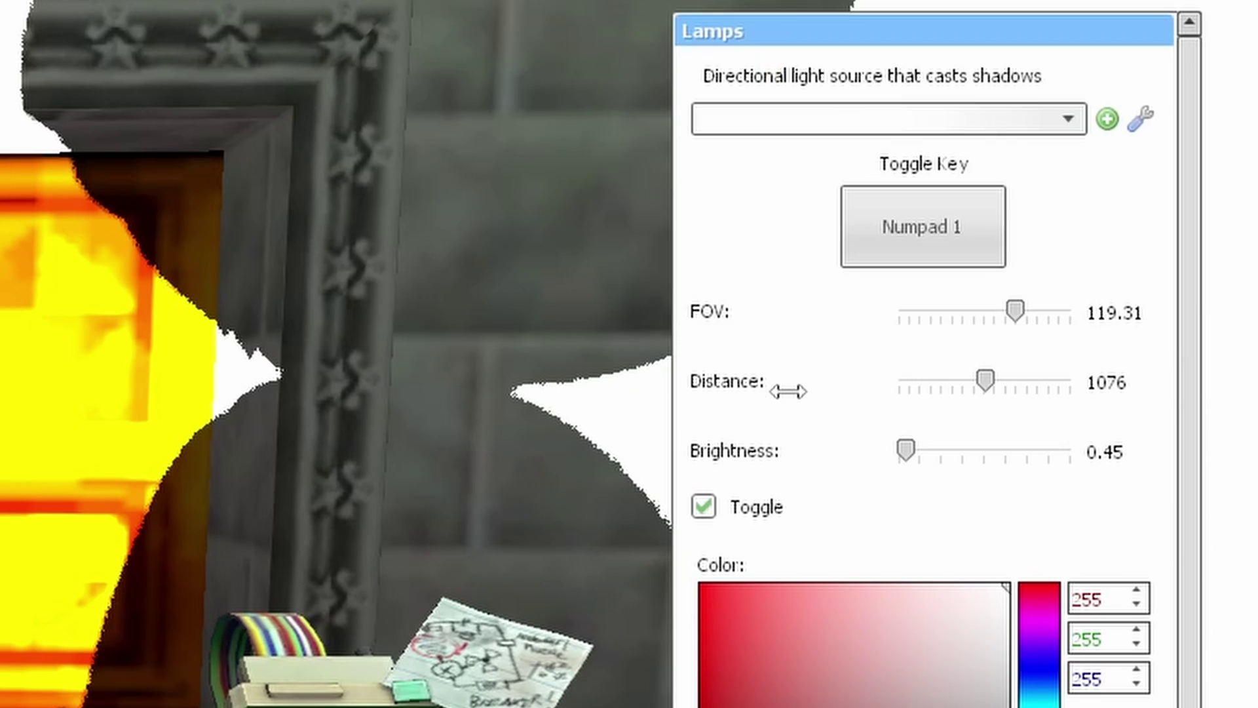
{"action": "left_click_drag", "start_coordinate": [764, 449], "coordinate": [816, 546]}
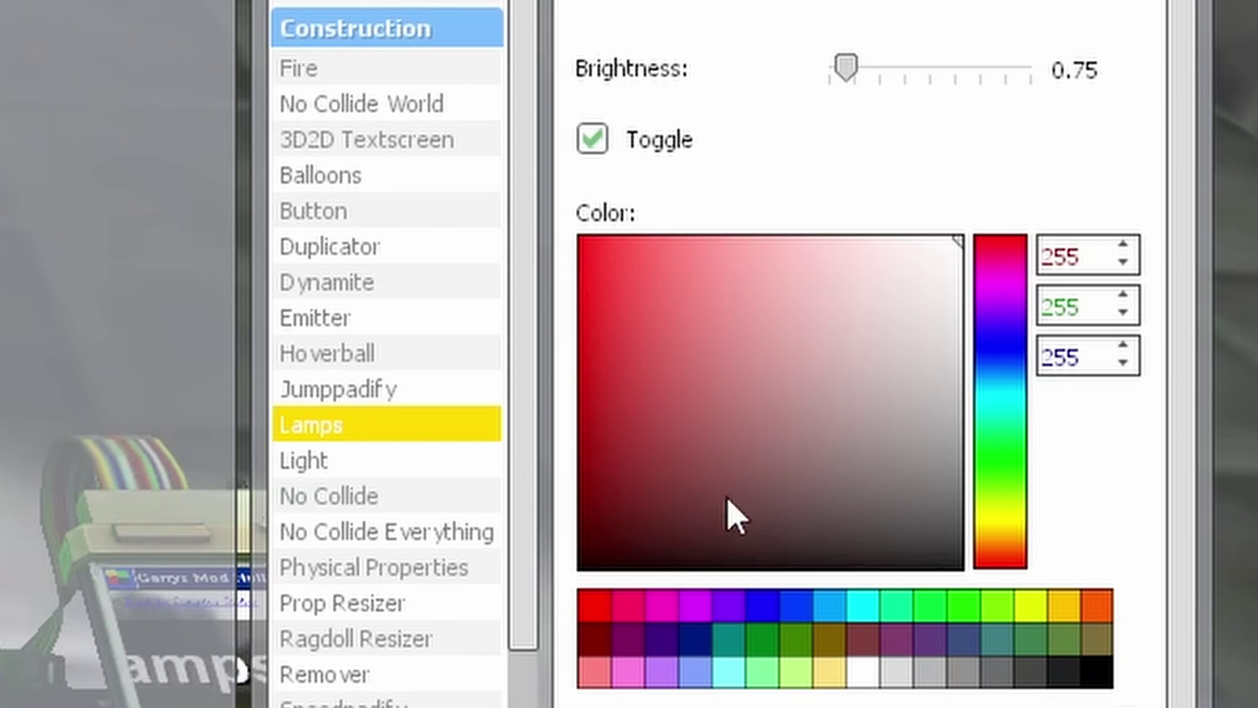
- Turn the floor lamp pure red and back away to see the red-lit room
{"action": "left_click", "coordinate": [595, 604]}
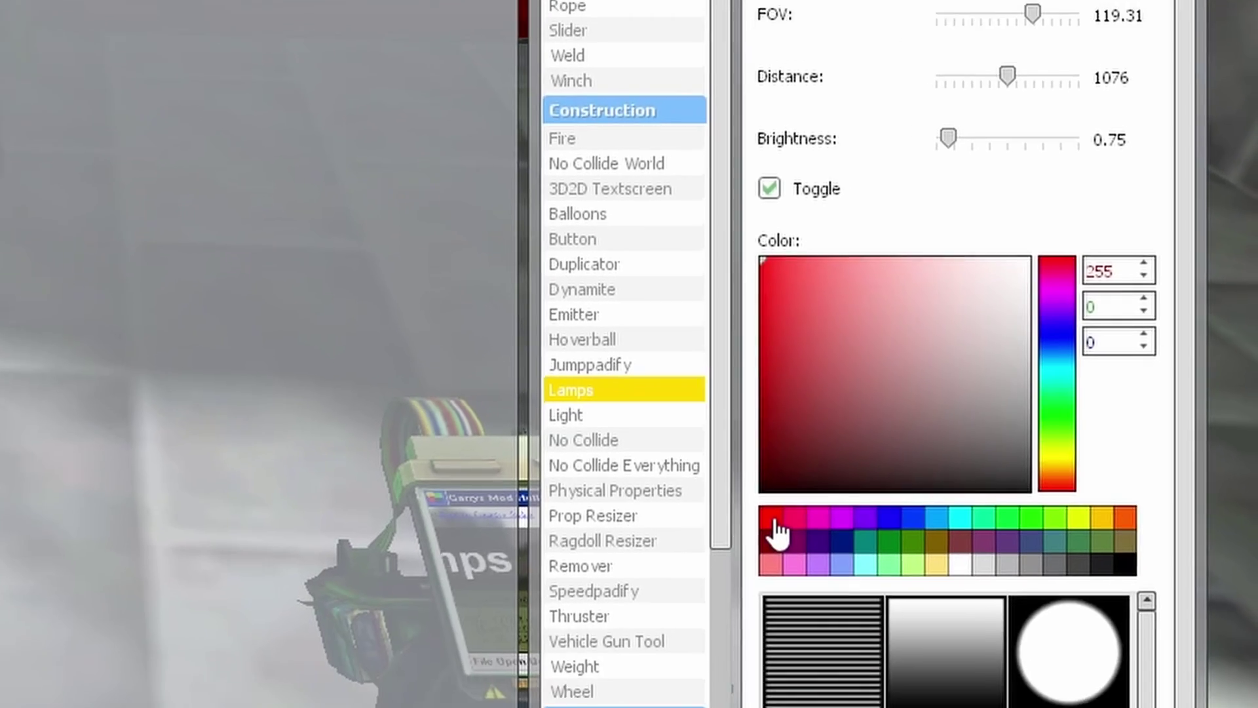
{"action": "key", "text": "q"}
{"action": "left_click", "coordinate": [629, 354]}
{"action": "key", "text": "1"}
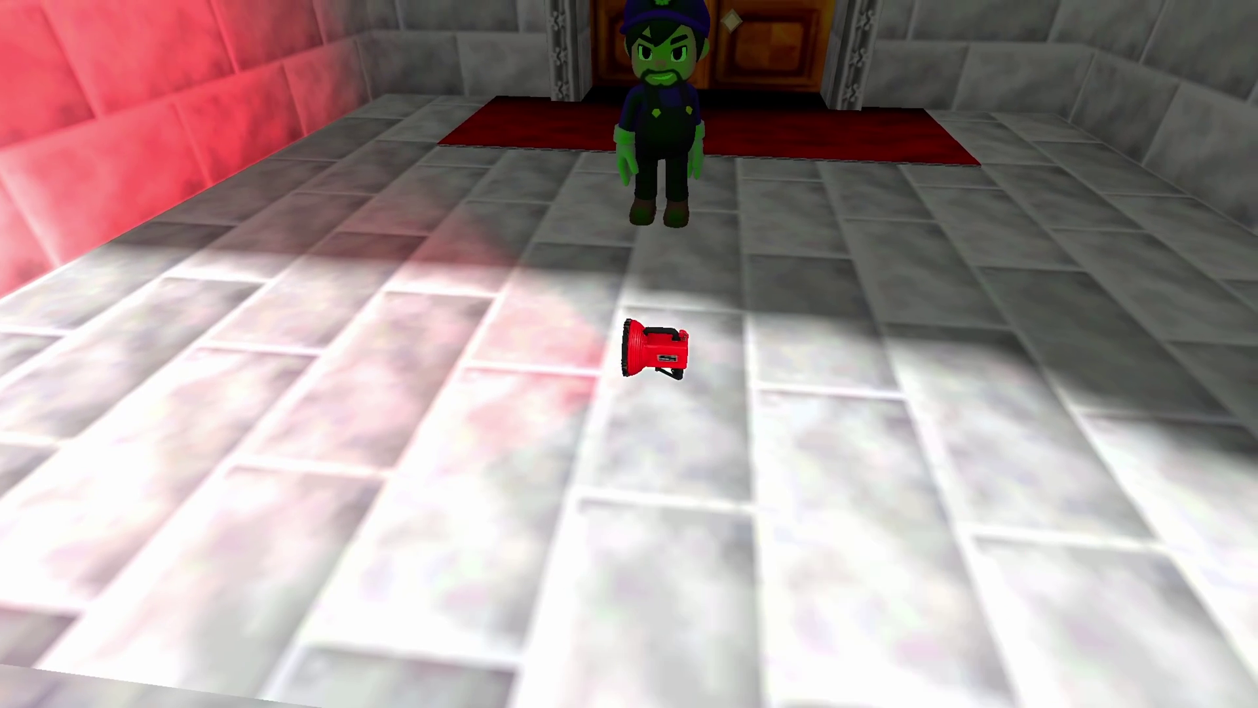
{"action": "key", "text": "s"}
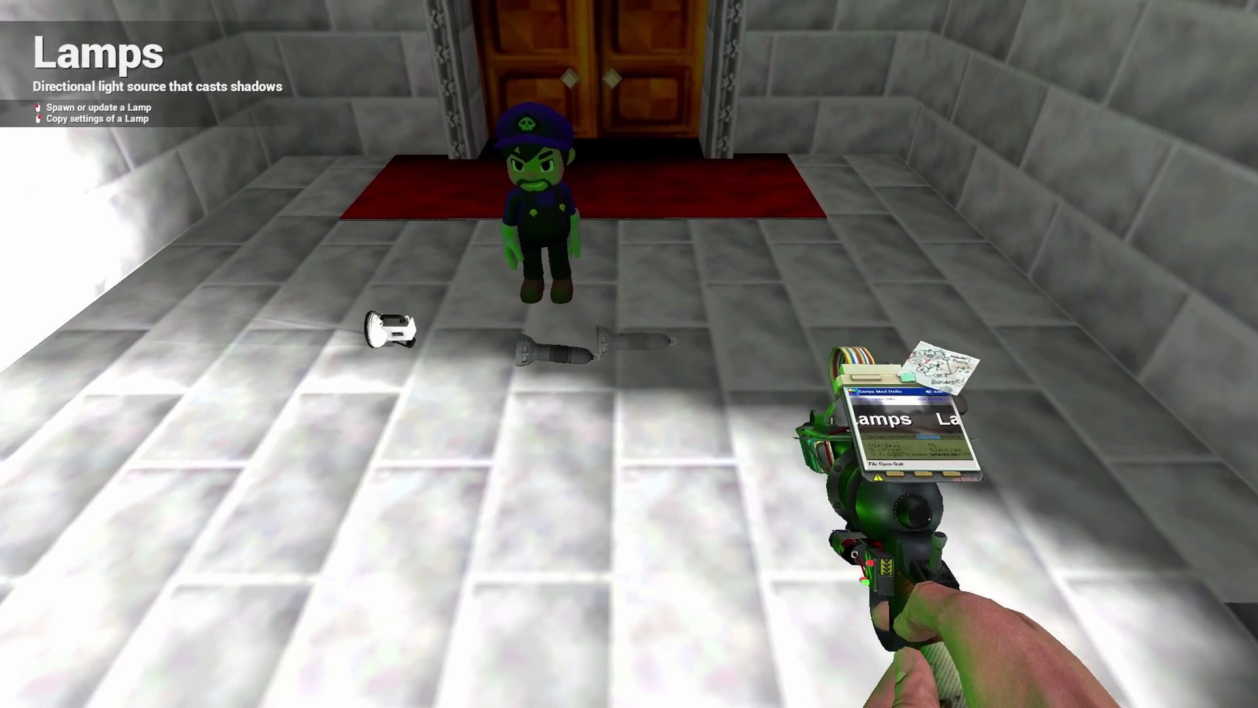
- Give the front lamp the flashlight model and toggle it off and on with Numpad 1
{"action": "key", "text": "c"}
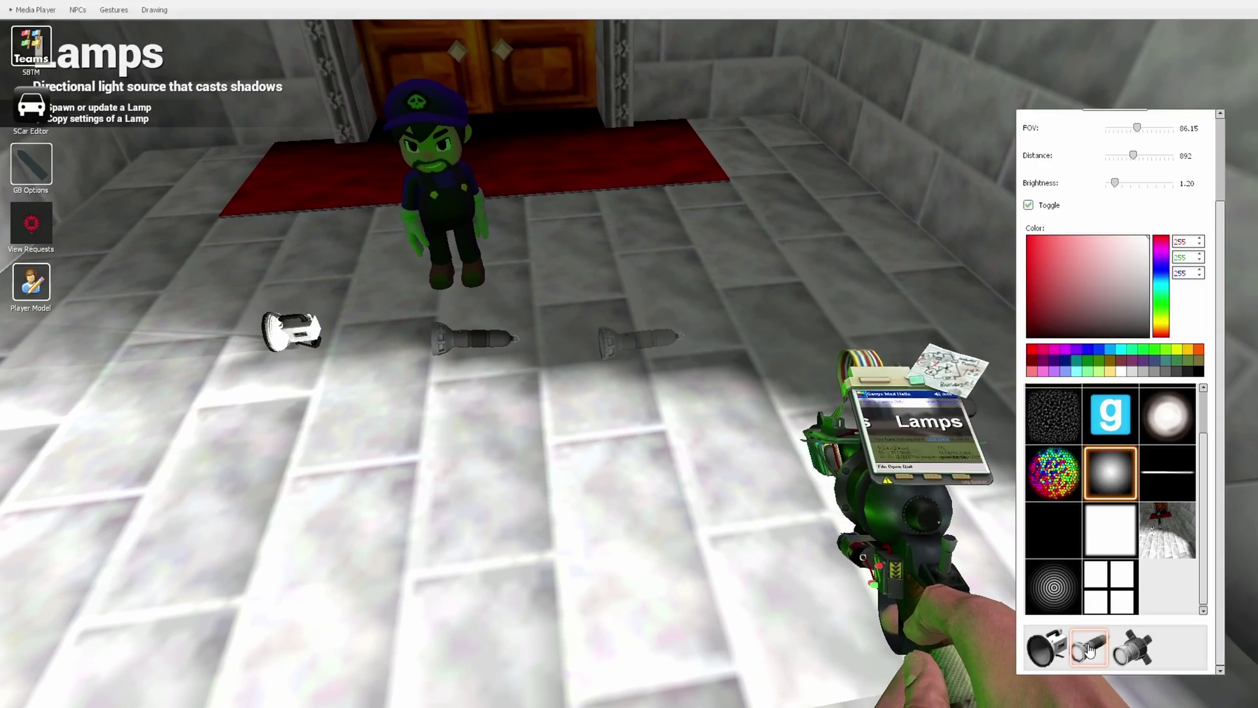
{"action": "left_click", "coordinate": [629, 354]}
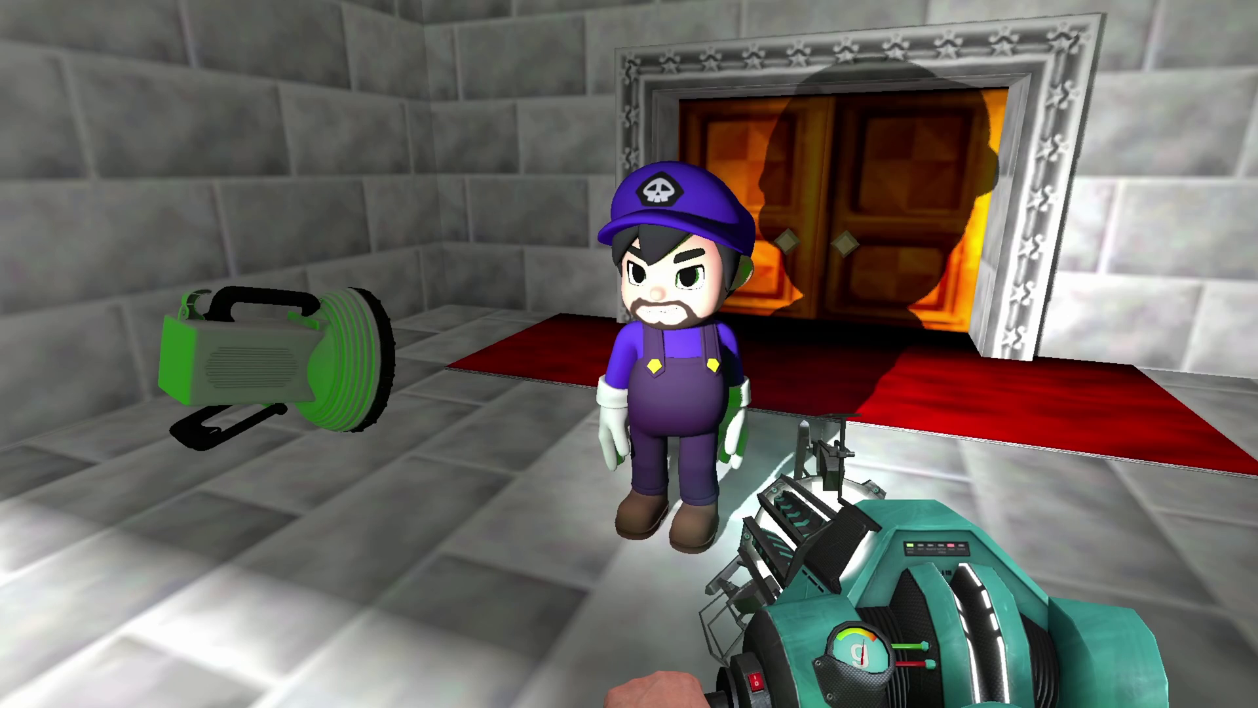
{"action": "key", "text": "KP_1"}
{"action": "key", "text": "KP_1"}
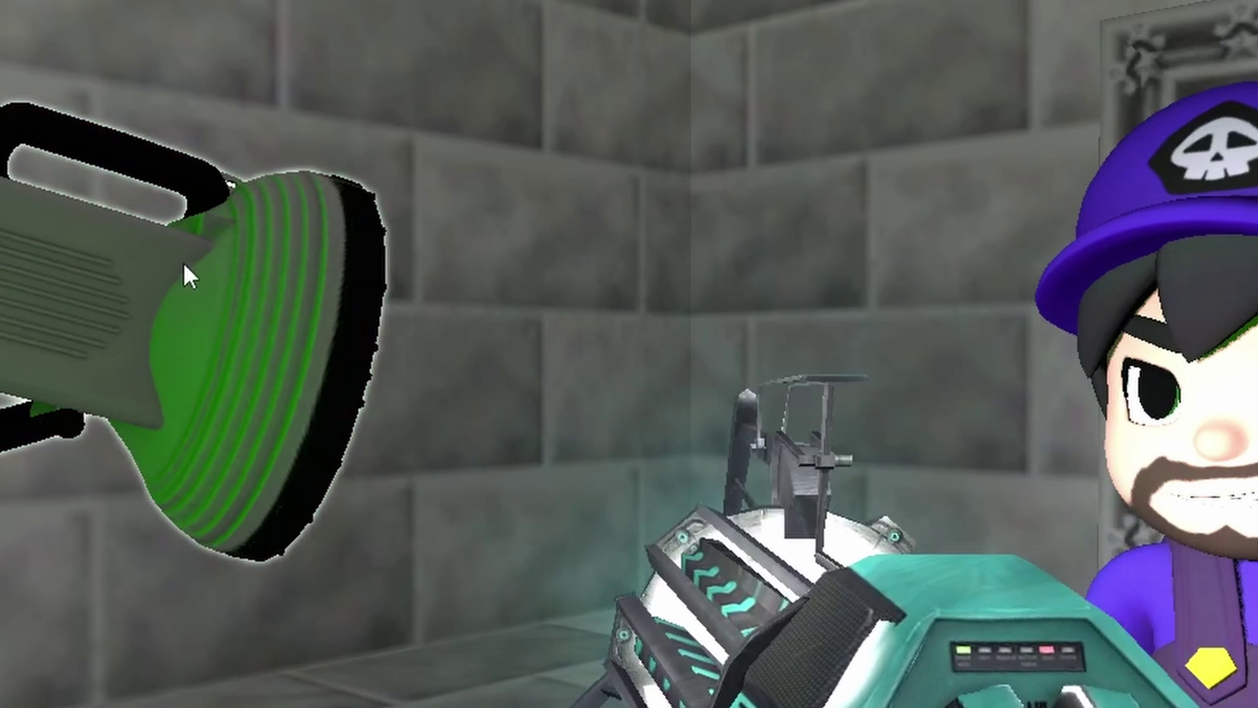
- In the green wall lamp's properties, set FOV to 85.45 and uncheck Enabled
{"action": "right_click", "coordinate": [186, 273]}
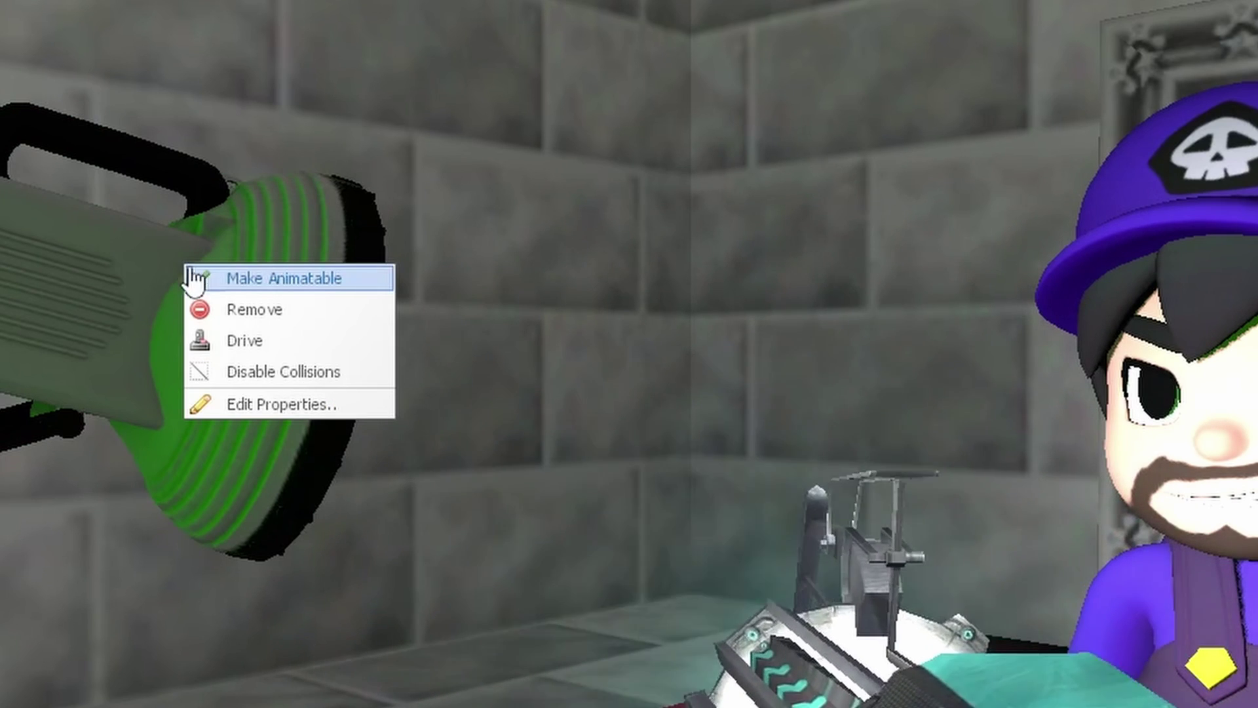
{"action": "left_click", "coordinate": [291, 402]}
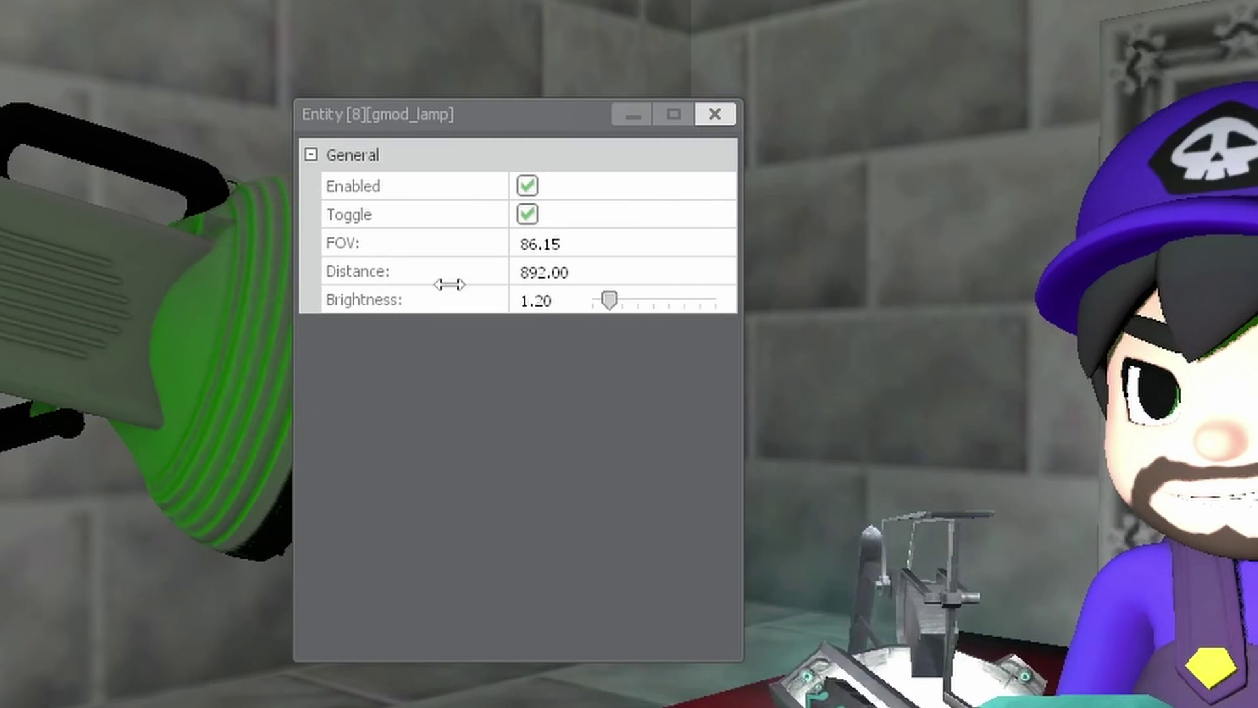
{"action": "left_click", "coordinate": [528, 186]}
{"action": "left_click", "coordinate": [527, 186]}
{"action": "left_click", "coordinate": [528, 186]}
{"action": "left_click", "coordinate": [528, 186]}
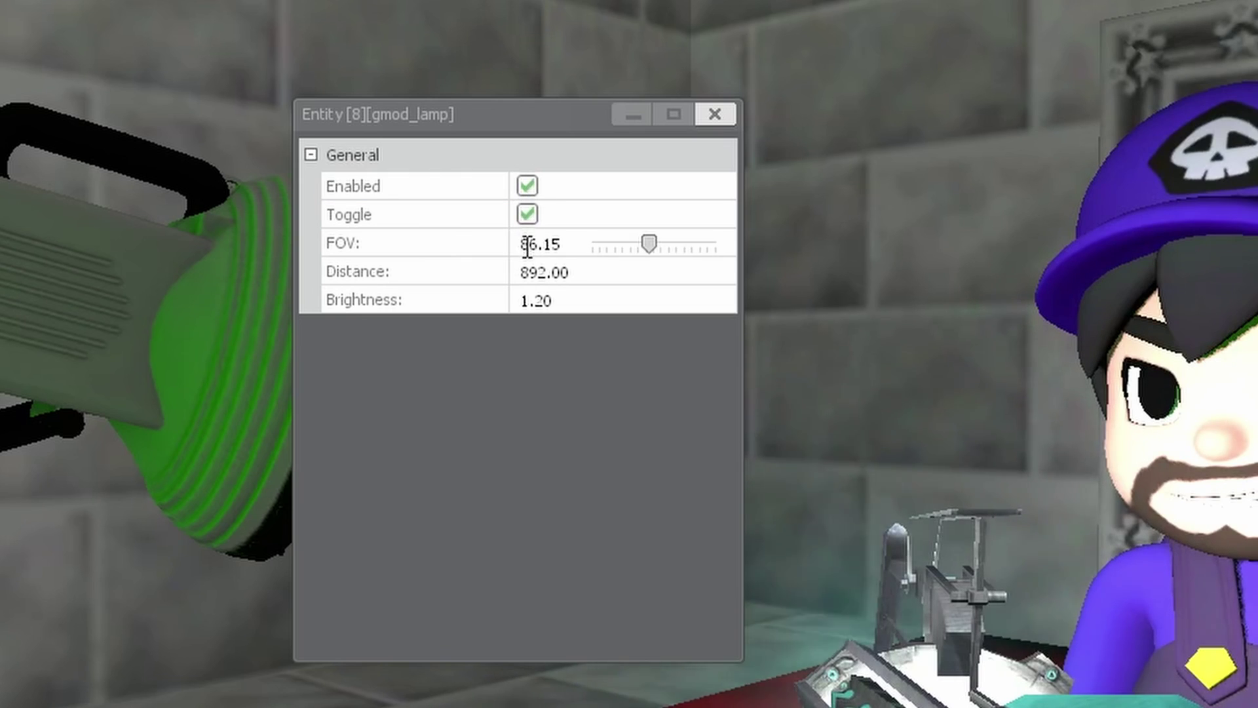
{"action": "mouse_move", "coordinate": [647, 245]}
{"action": "left_mouse_down"}
{"action": "mouse_move", "coordinate": [715, 246]}
{"action": "mouse_move", "coordinate": [650, 248]}
{"action": "left_mouse_up"}
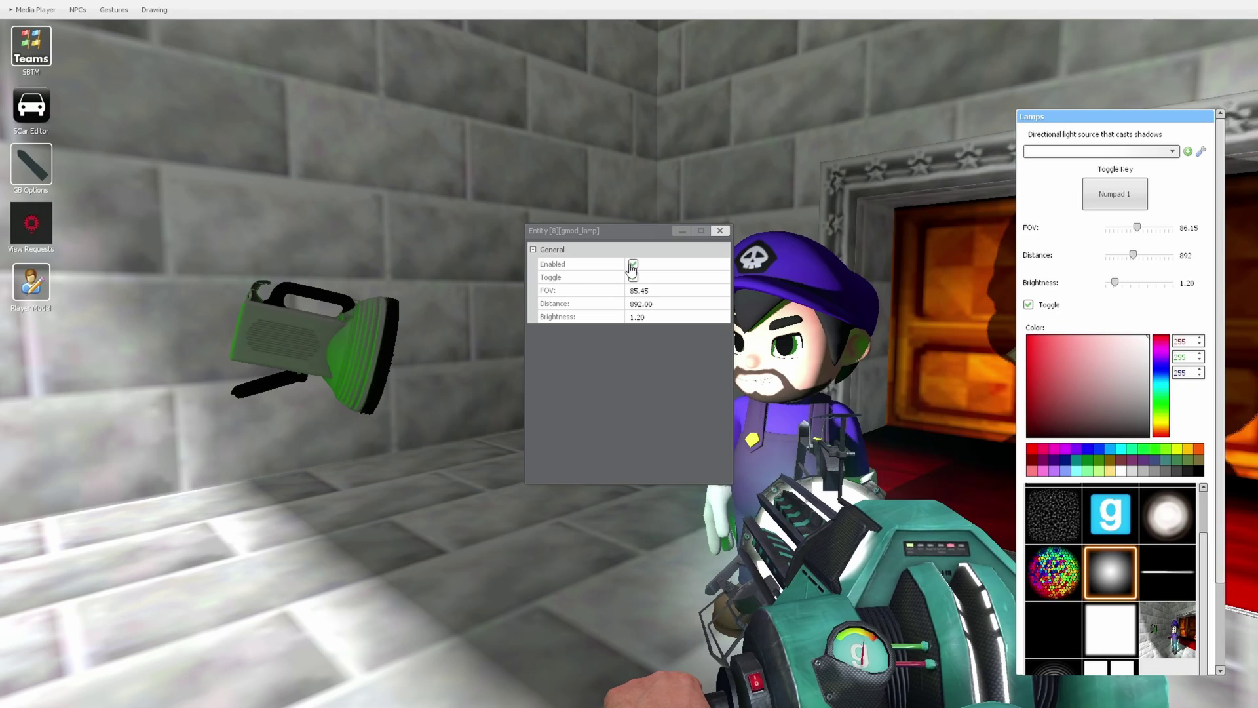
{"action": "left_click", "coordinate": [528, 186]}
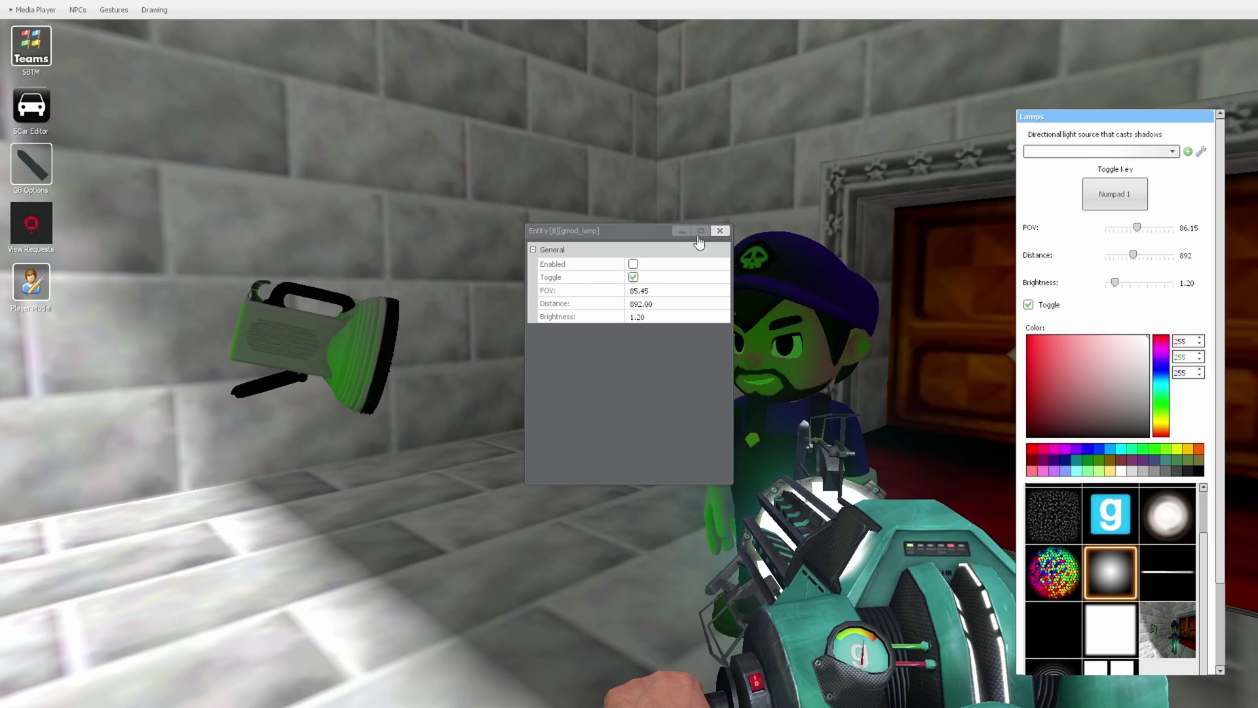
{"action": "left_click", "coordinate": [719, 230]}
- Try the player's flashlight in third person, then leave it switched off
{"action": "key", "text": "c"}
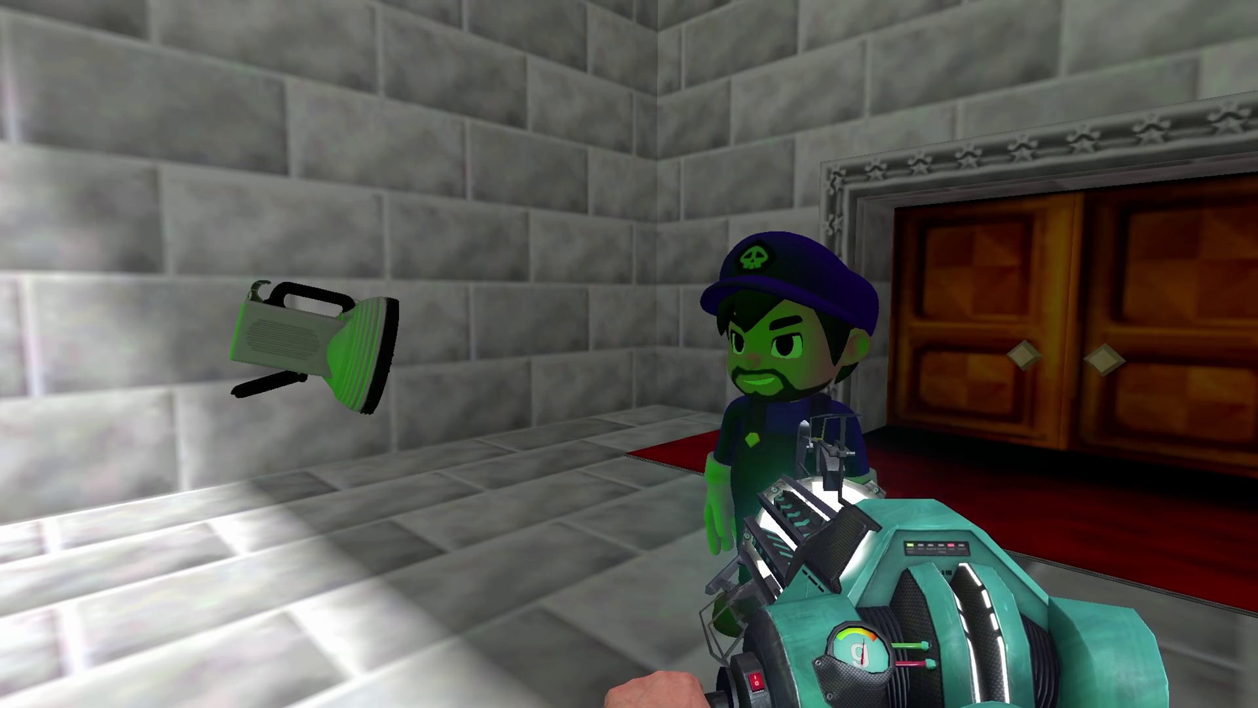
{"action": "key", "text": "f"}
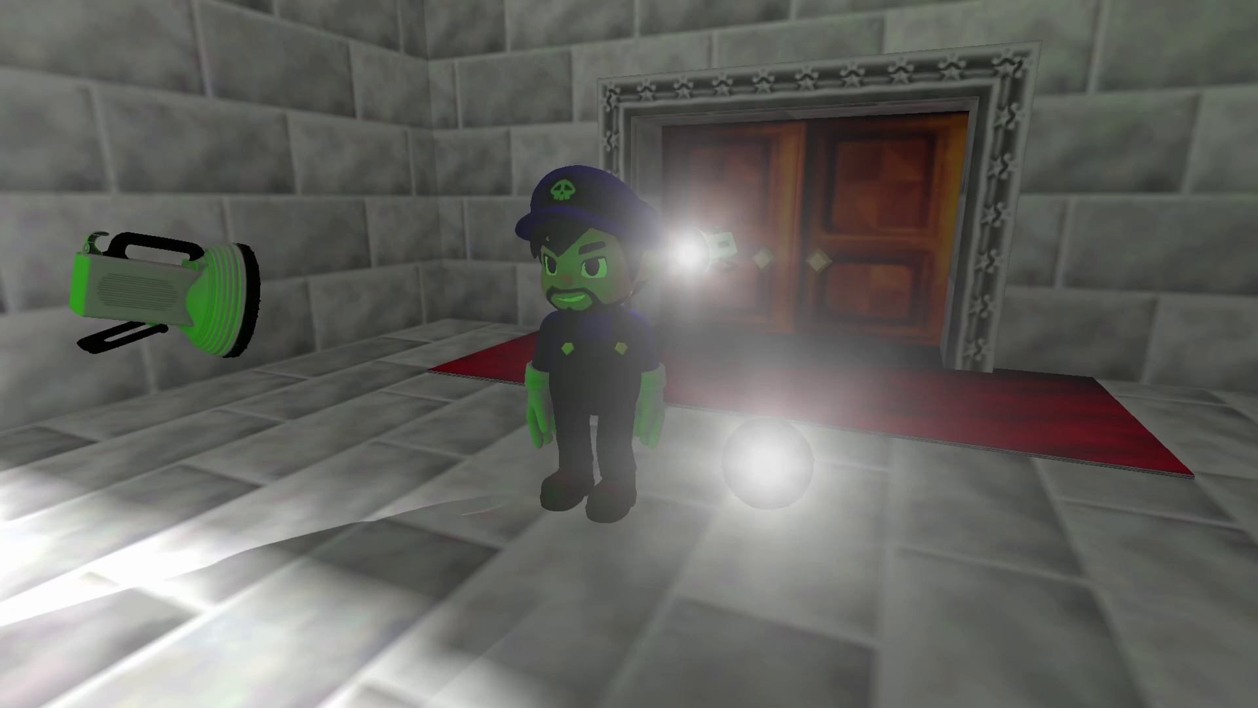
{"action": "key", "text": "f"}
{"action": "key", "text": "f"}
{"action": "key", "text": "f"}
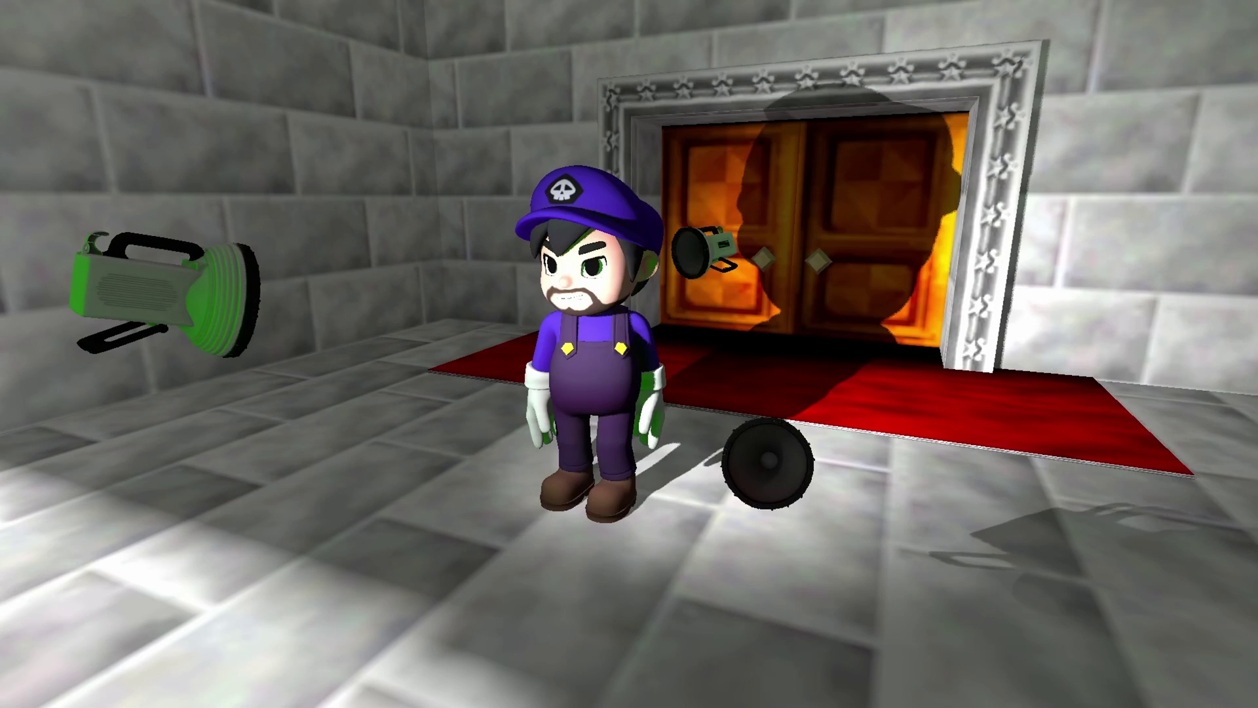
{"action": "key", "text": "f"}
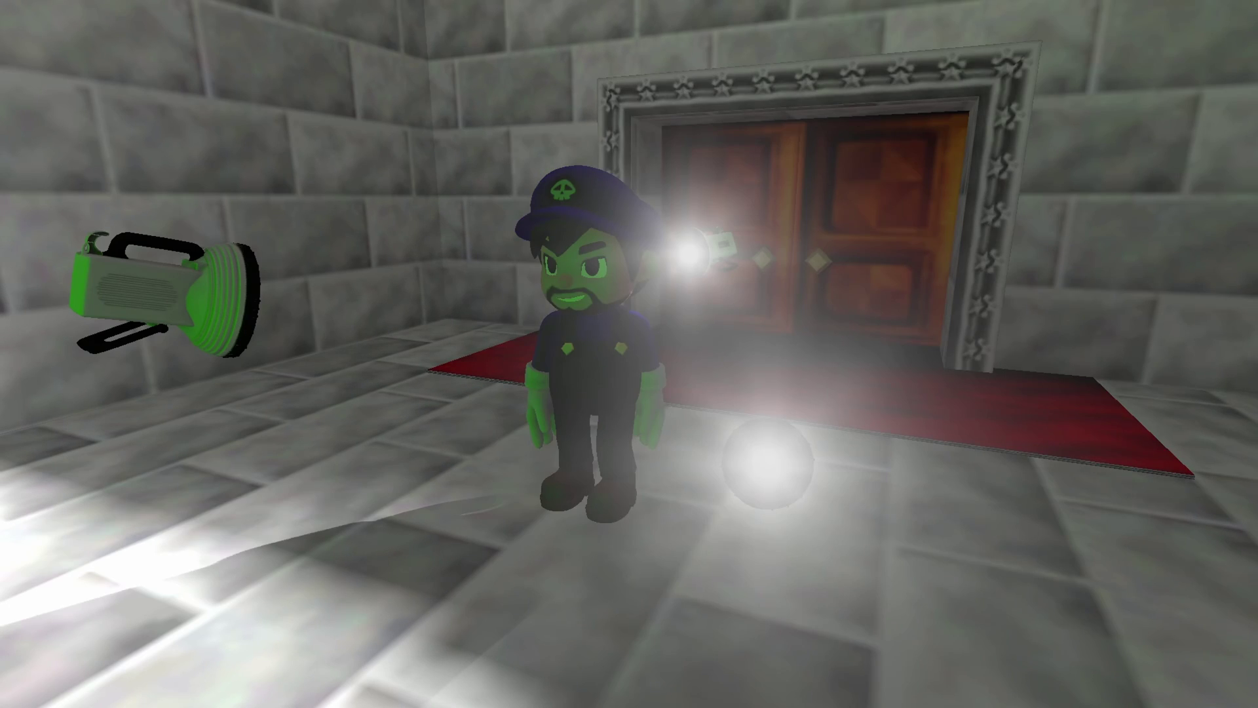
{"action": "key", "text": "f"}
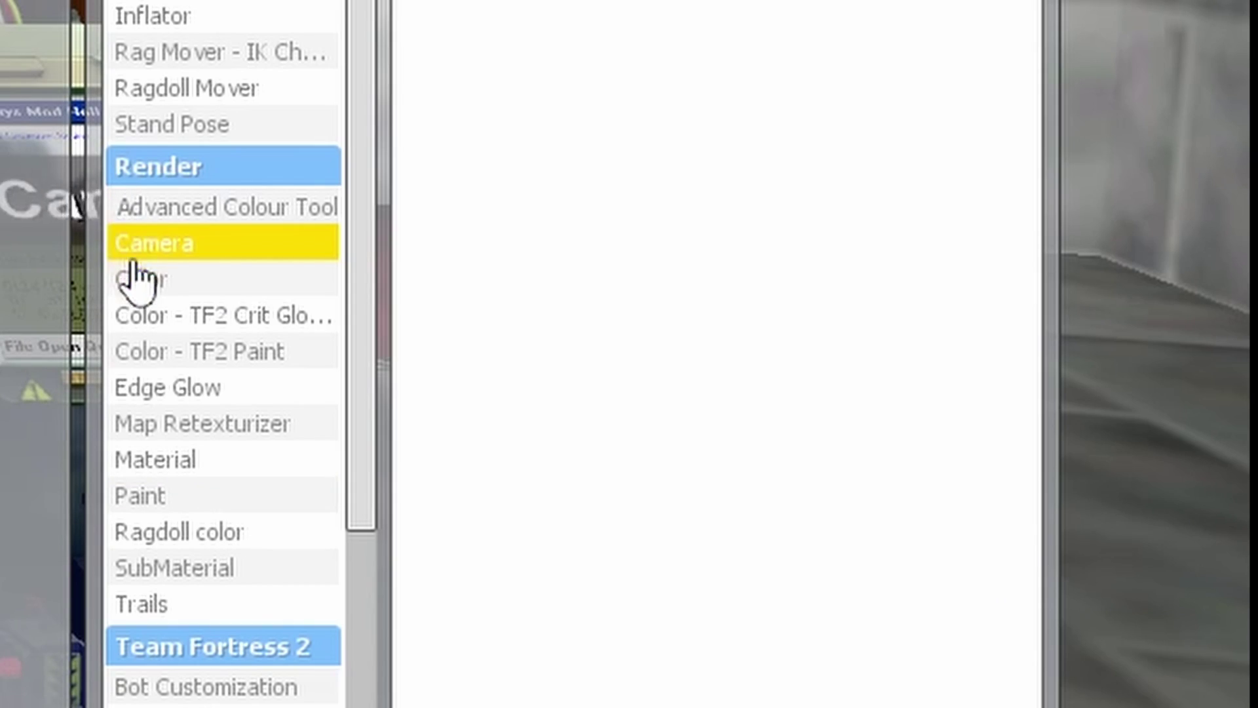
- Apply a white material to the lamp with the Material tool, back in first person
{"action": "left_click", "coordinate": [156, 458]}
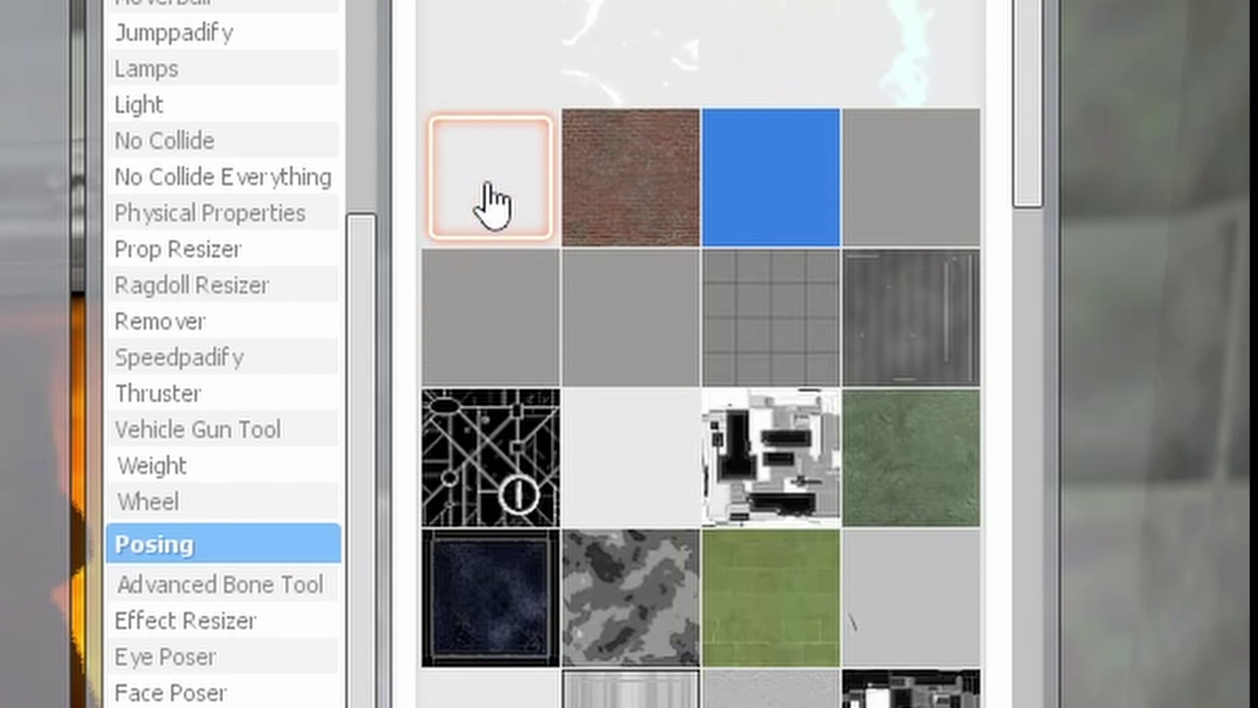
{"action": "left_click", "coordinate": [491, 203]}
{"action": "left_click", "coordinate": [629, 354]}
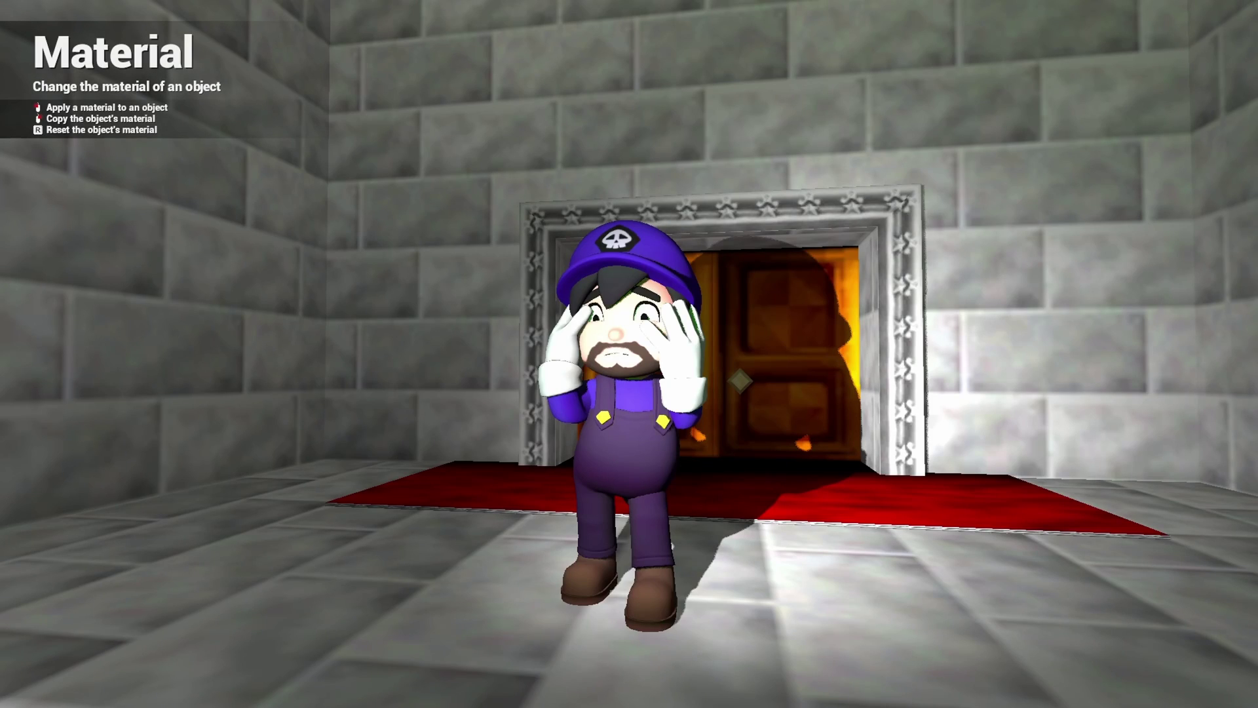
{"action": "key", "text": "KP_1"}
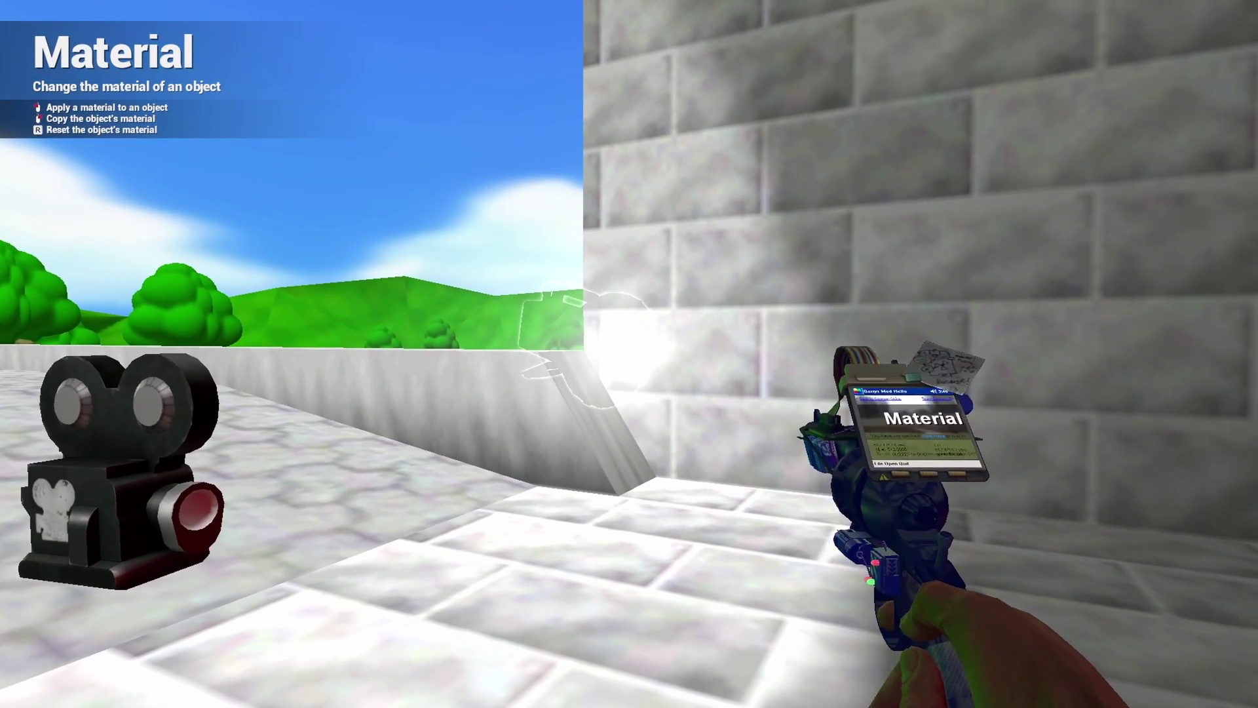
- From third person, select the red lamp by the door in Stop Motion Helper
{"action": "key", "text": "KP_1"}
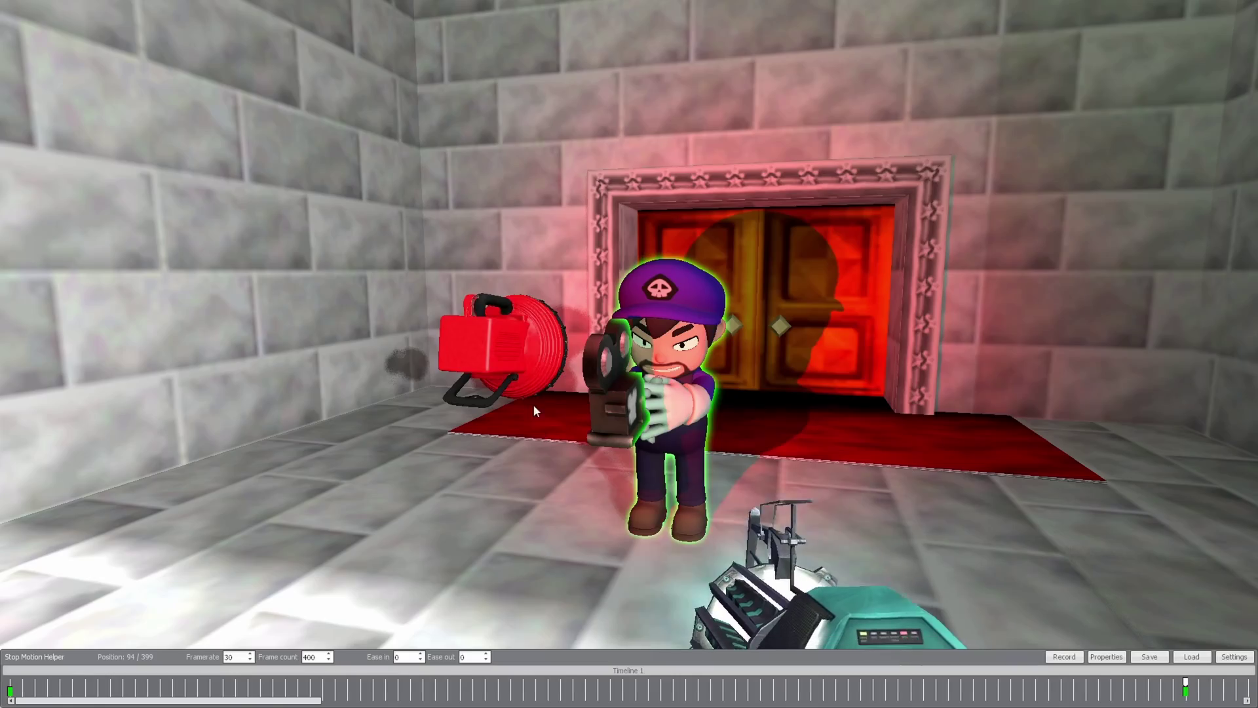
{"action": "left_click", "coordinate": [510, 356]}
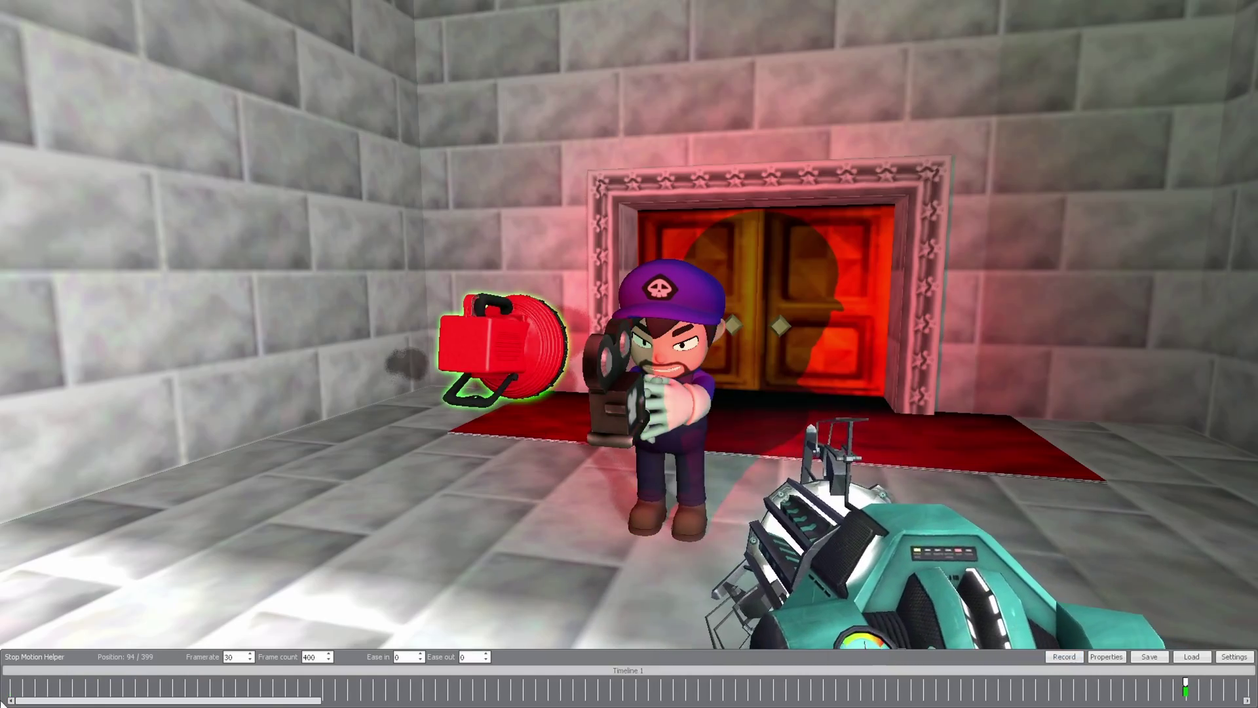
- Hide and reopen the Stop Motion Helper timeline, returning it to frame 0
{"action": "key", "text": "c"}
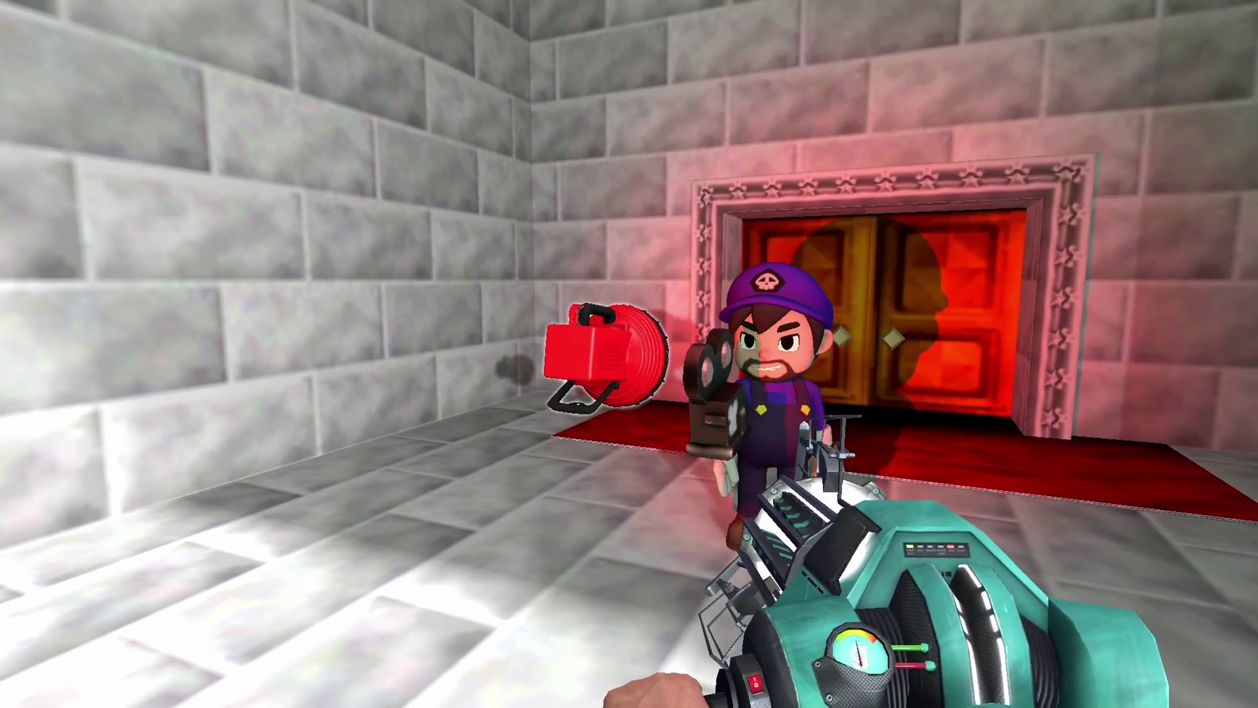
{"action": "key", "text": "c"}
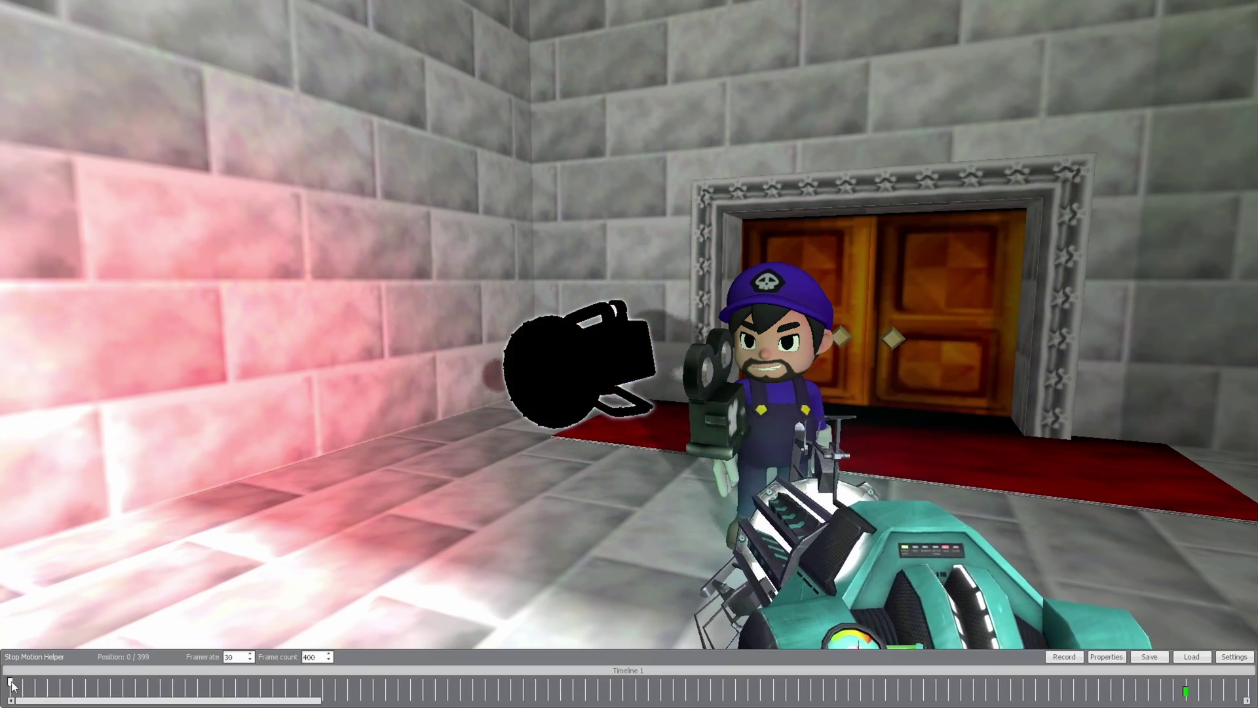